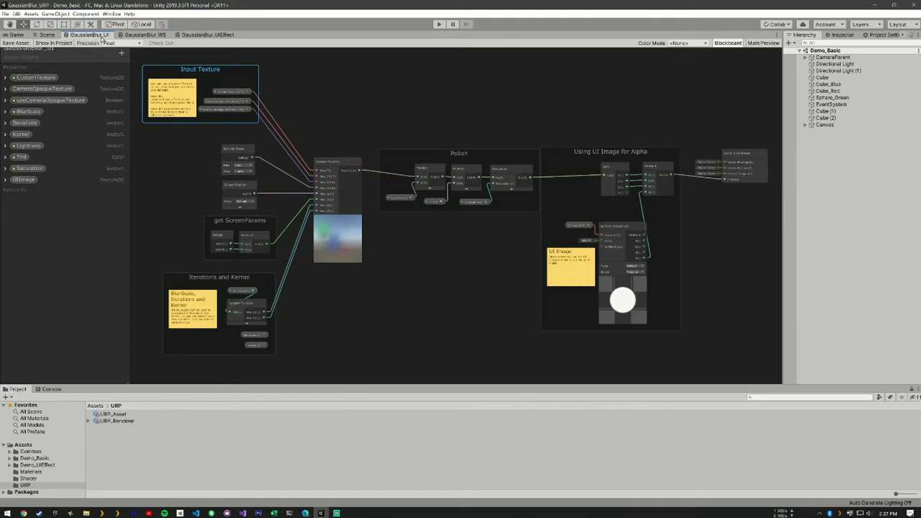
Step: Zoom in on the Input Texture group and select the CustomTexture, CameraOpaqueTexture and useCameraOpaqueTexture nodes
click(164, 173)
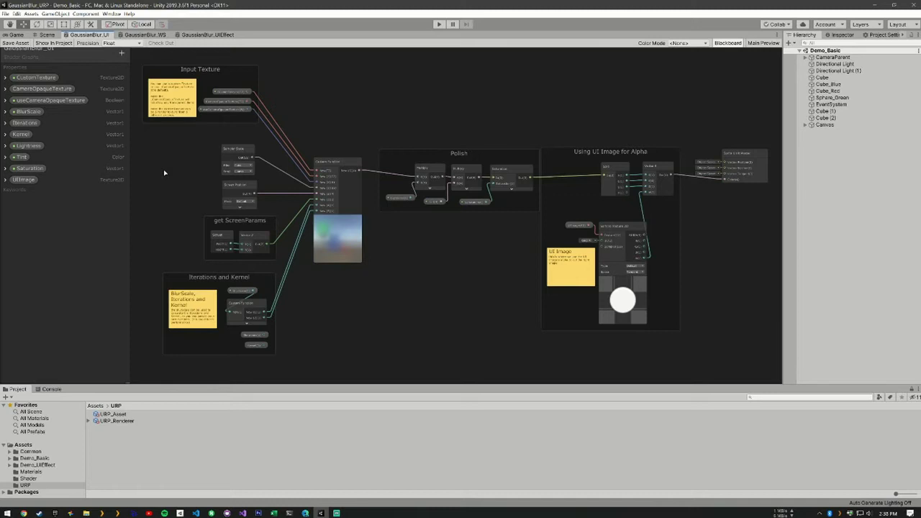
middle_drag(189, 139, 370, 265)
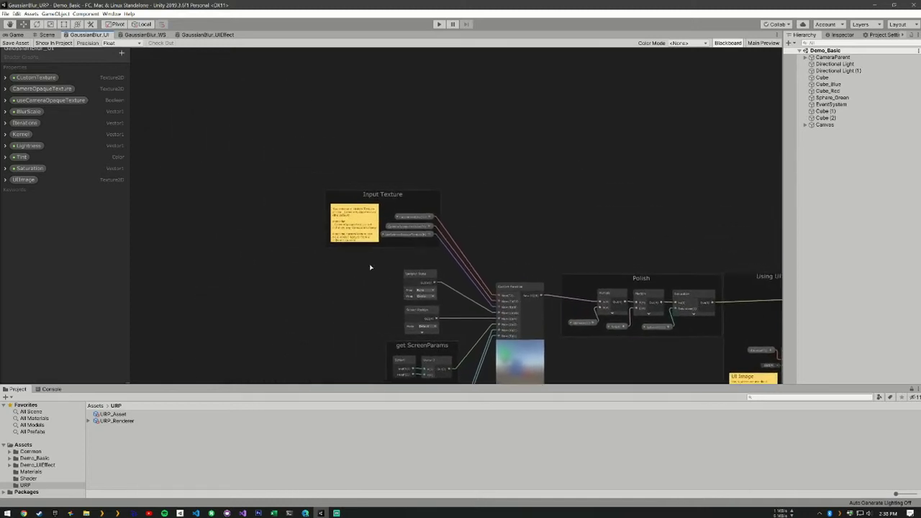
scroll(391, 252, up, 4)
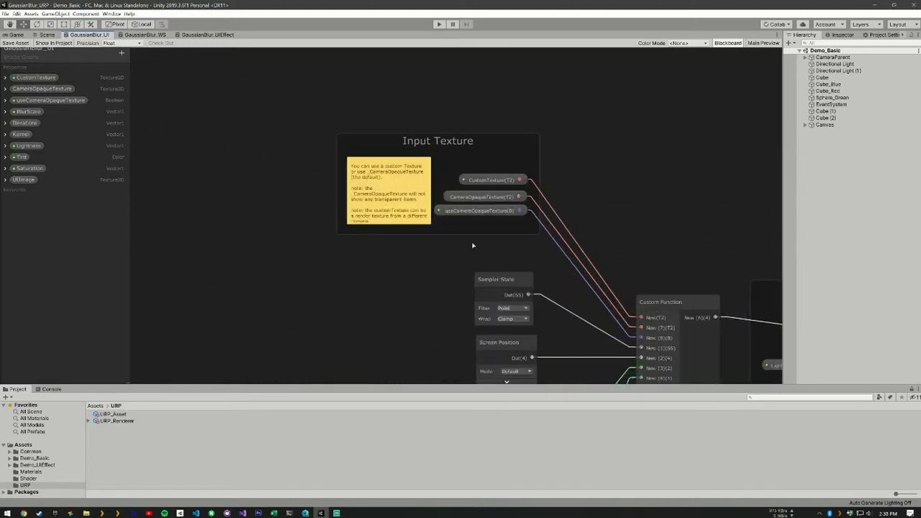
click(505, 187)
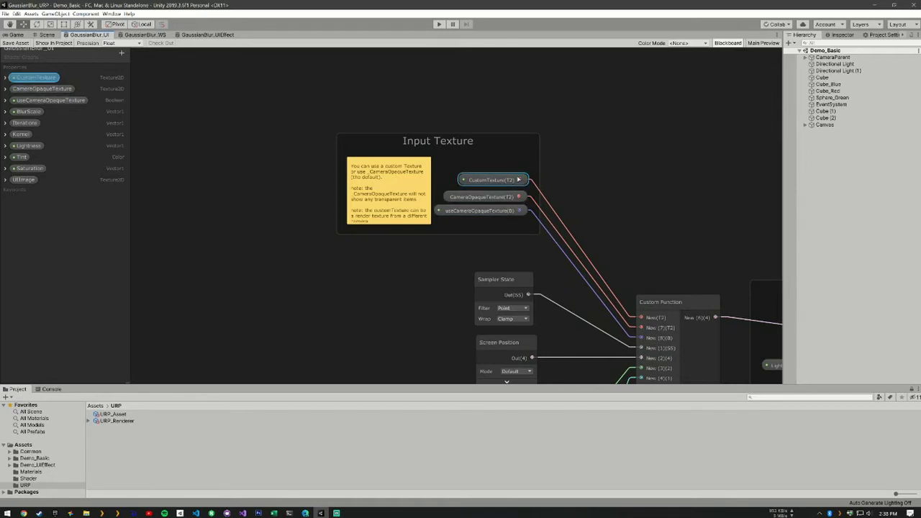
click(479, 197)
click(451, 213)
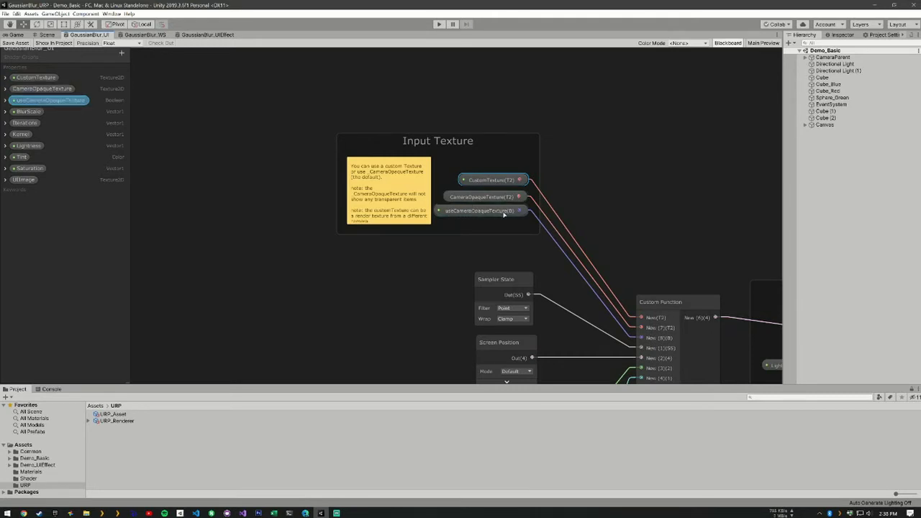
click(468, 200)
Step: Pan down past the get ScreenParams group until the Iterations and Kernel group is fully visible
middle_drag(550, 277, 496, 159)
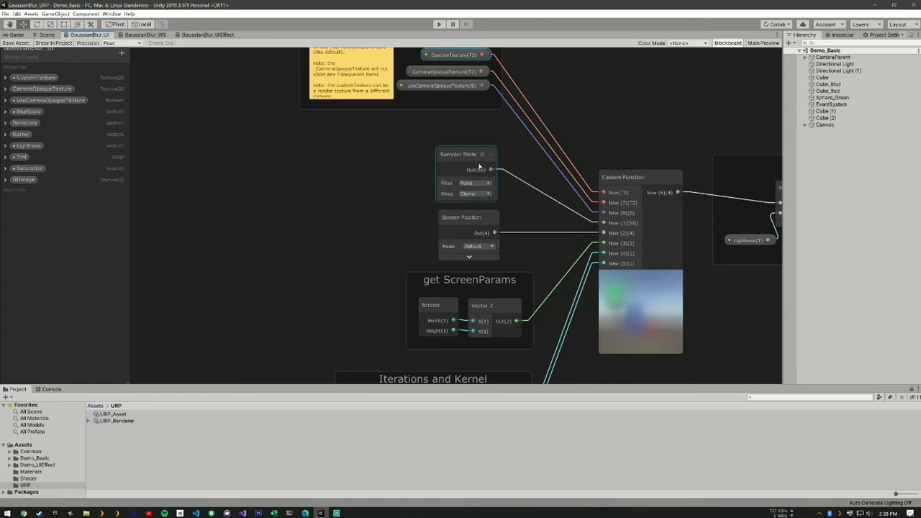
middle_drag(402, 246, 398, 183)
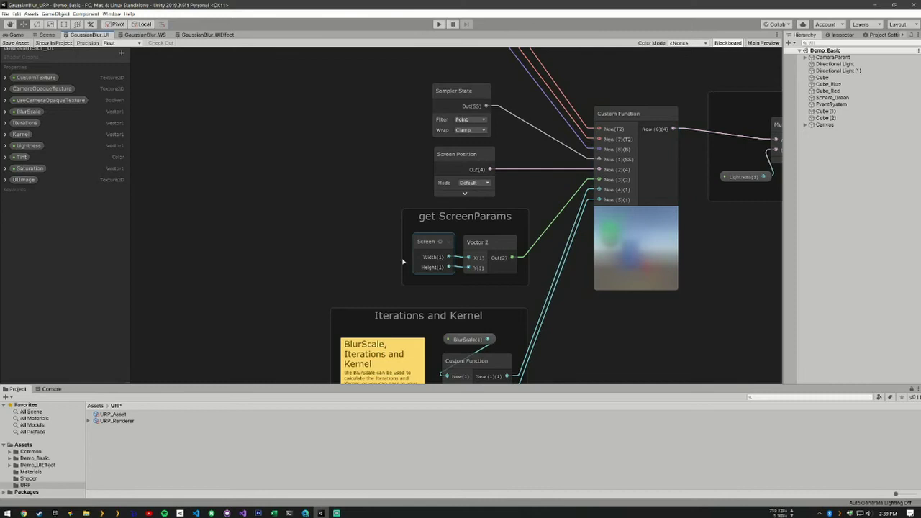
middle_drag(386, 266, 373, 180)
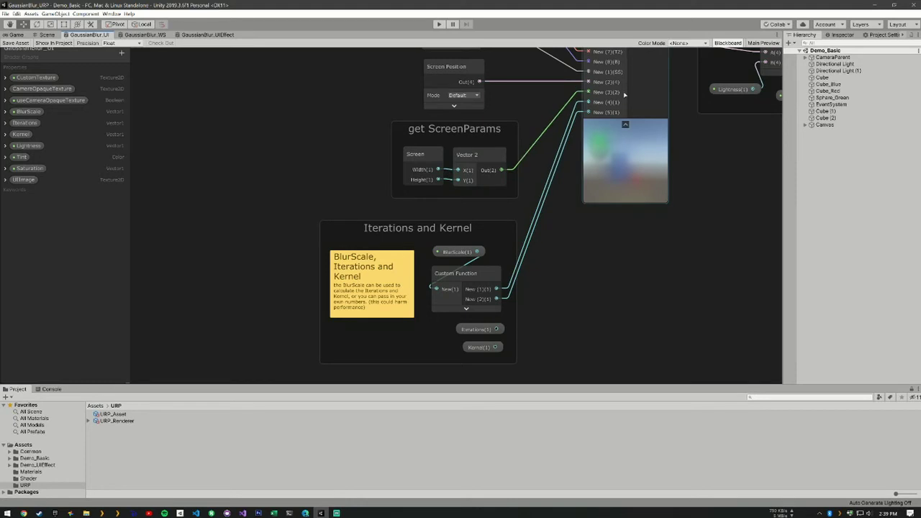
middle_drag(551, 318, 559, 241)
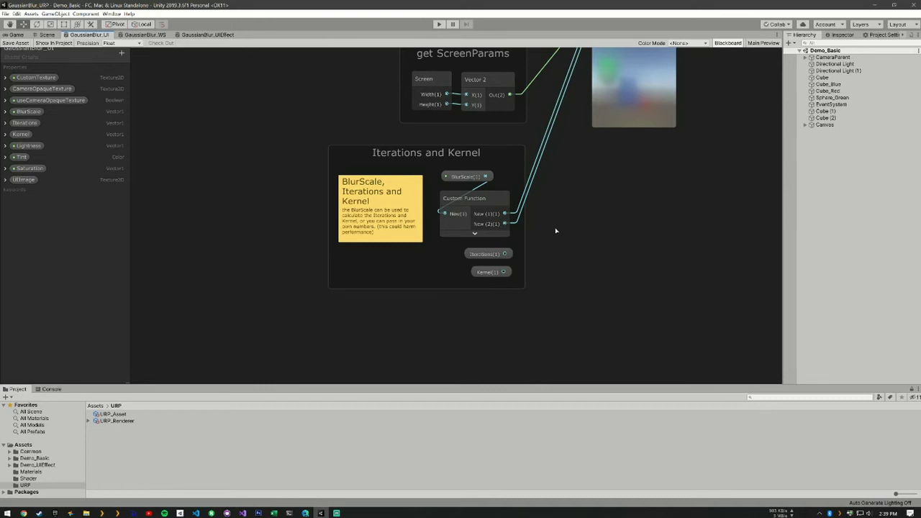
click(465, 179)
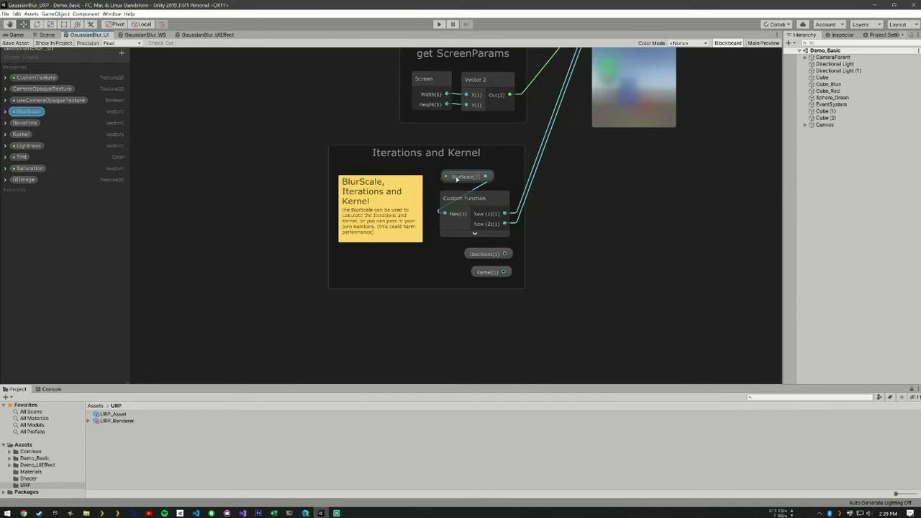
click(216, 167)
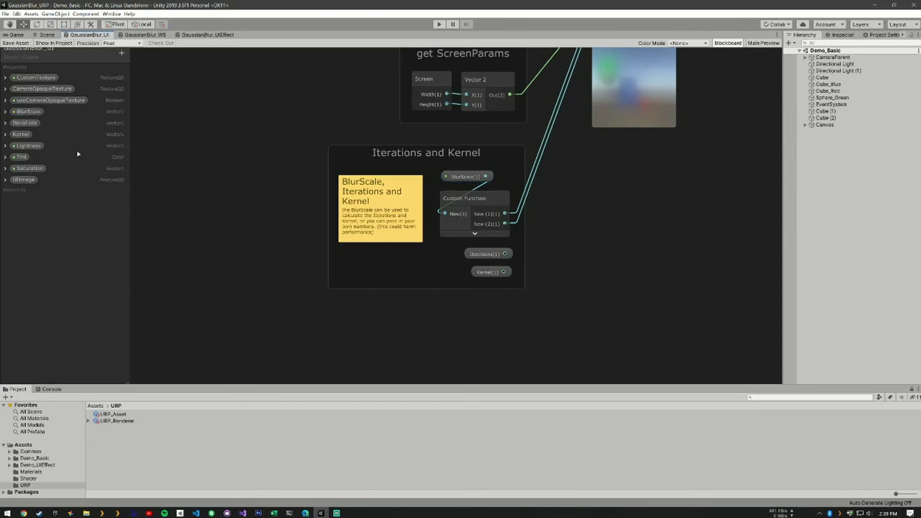
click(5, 113)
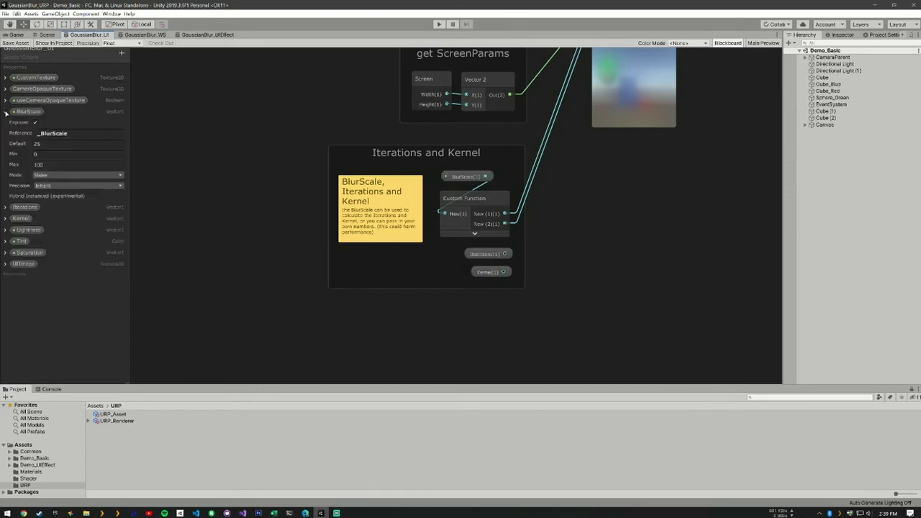
click(45, 165)
key(Return)
click(5, 113)
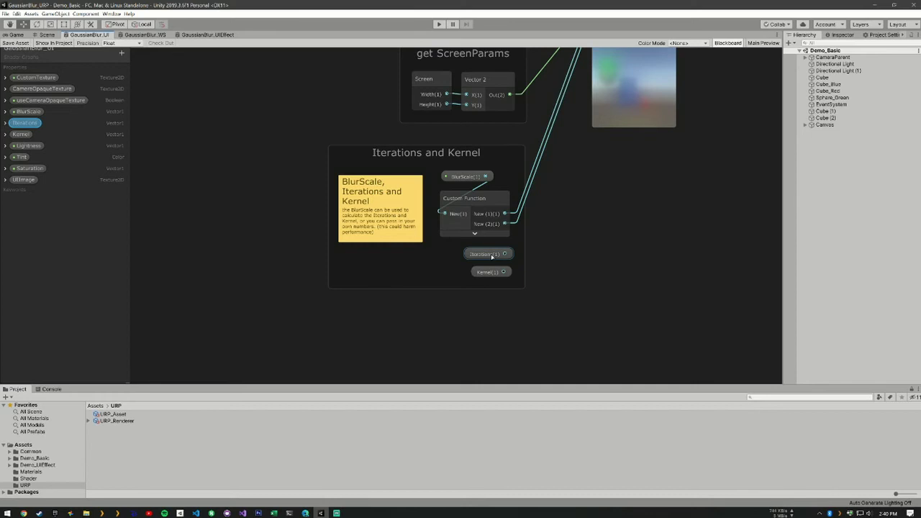
click(460, 206)
click(465, 177)
click(455, 208)
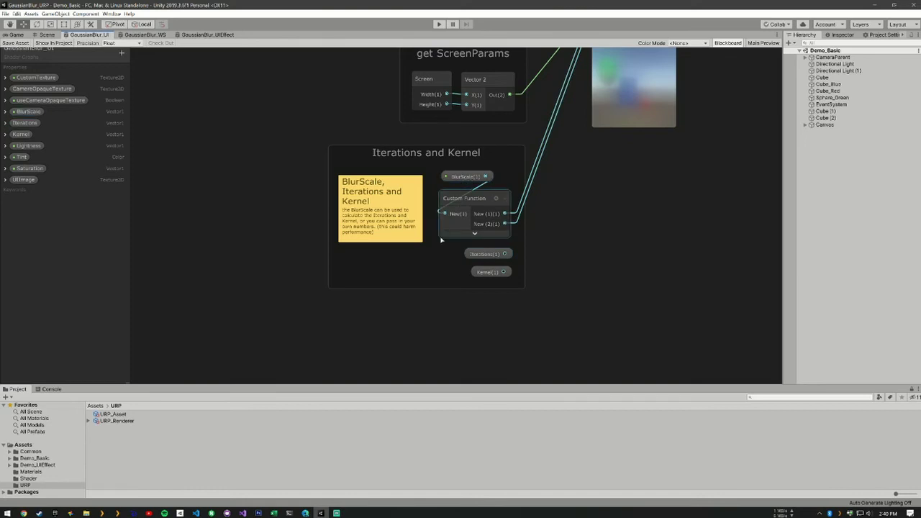
click(461, 177)
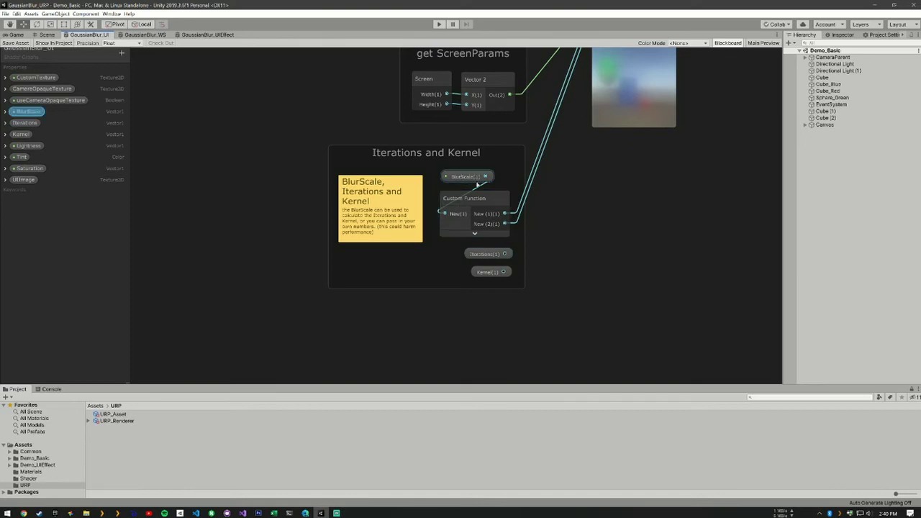
click(495, 219)
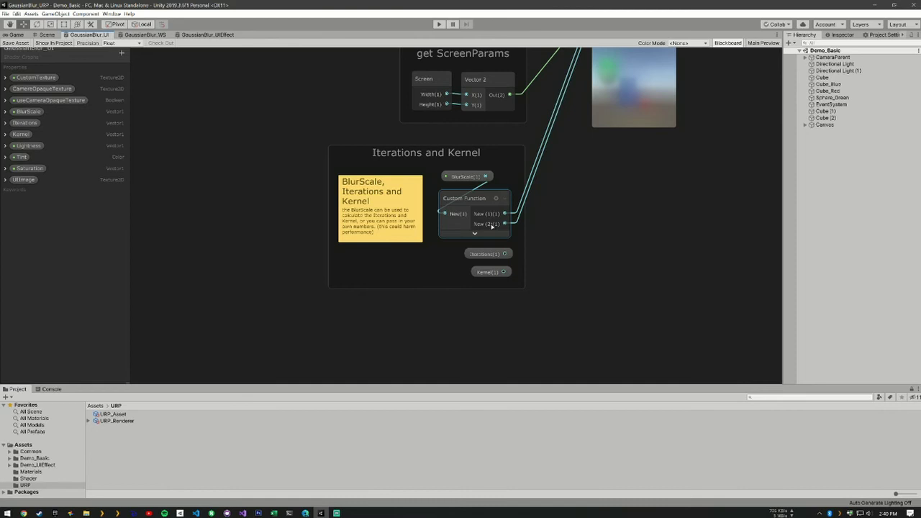
click(551, 223)
Step: Pan left past the Custom Function node to the Polish and Using UI Image for Alpha groups
middle_drag(707, 153, 489, 360)
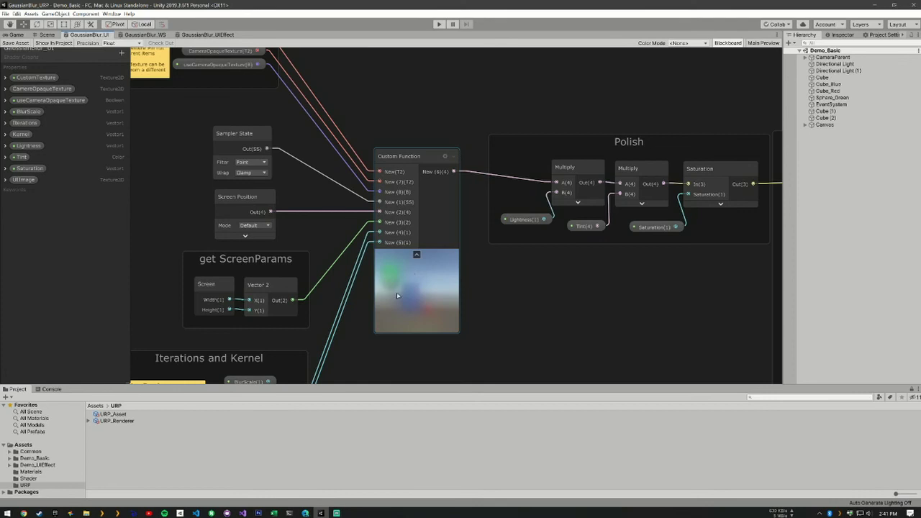
middle_drag(583, 267, 443, 280)
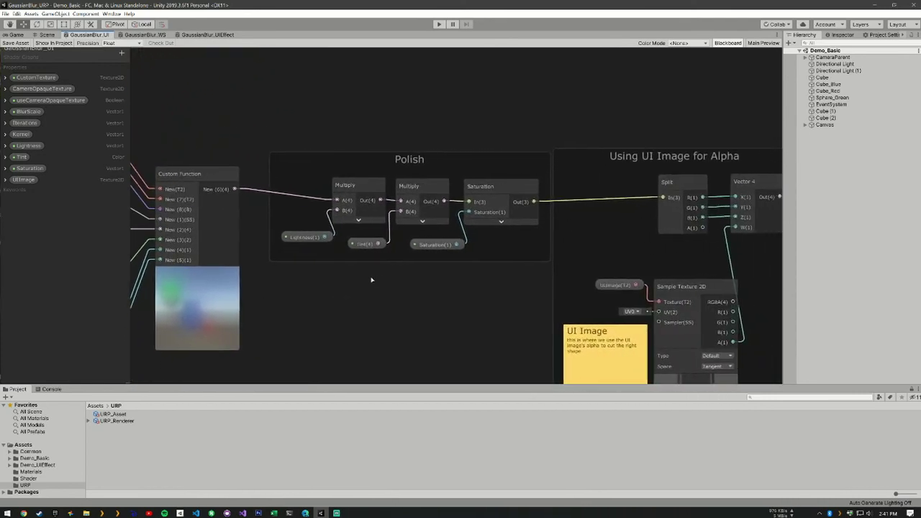
middle_drag(372, 280, 344, 282)
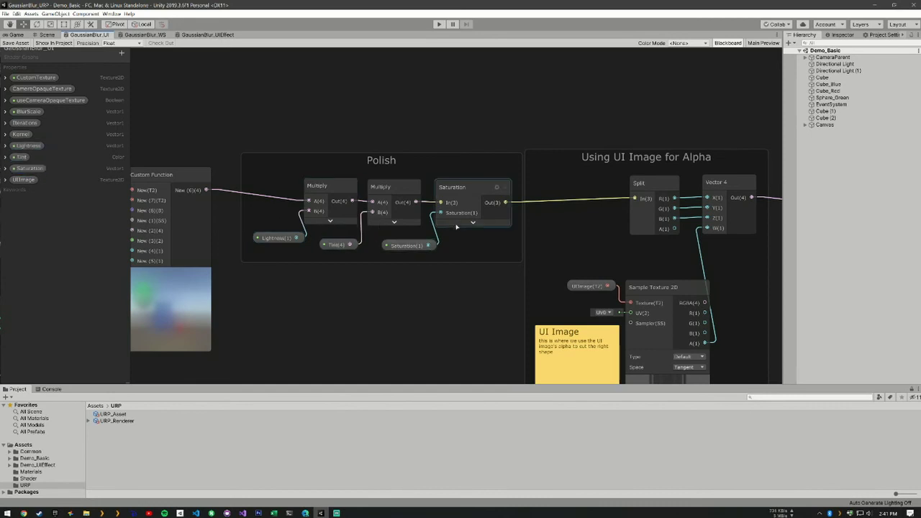
Step: Inspect the Canvas Image's GaussianBlur_UI material, then wire Vector 4 Out(4) into Sprite Unlit Master Color(4)
middle_drag(485, 317, 253, 223)
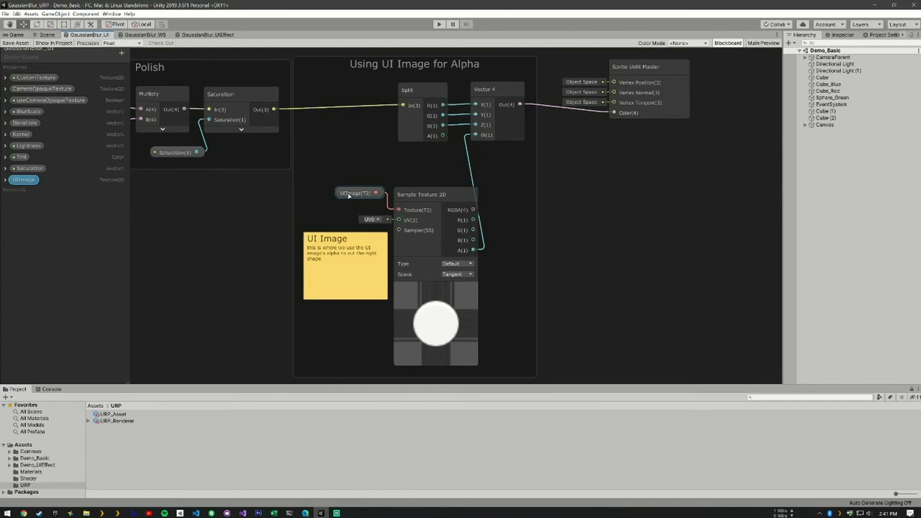
click(806, 125)
click(828, 131)
click(839, 35)
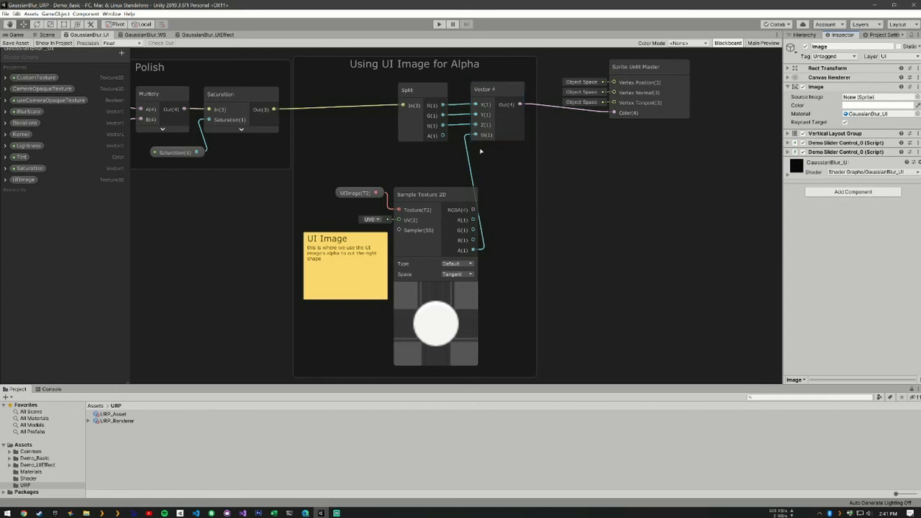
middle_drag(571, 167, 445, 246)
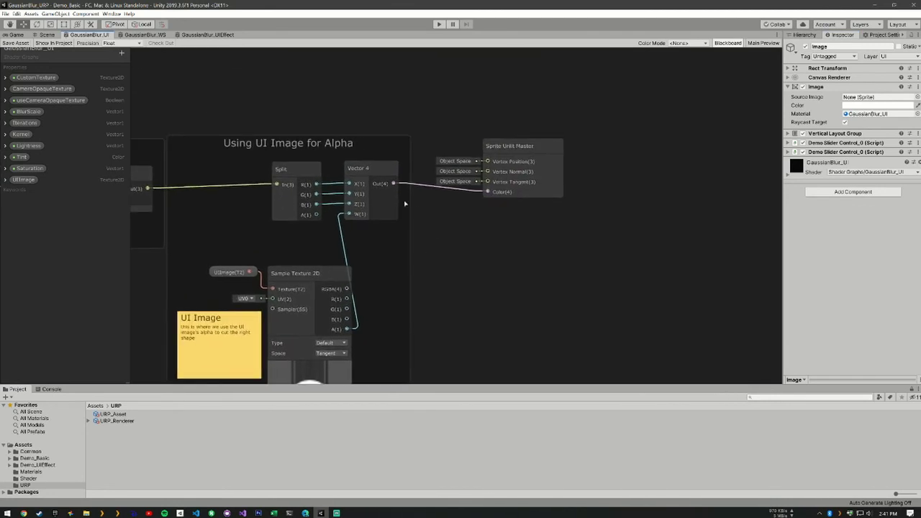
drag(468, 193, 502, 192)
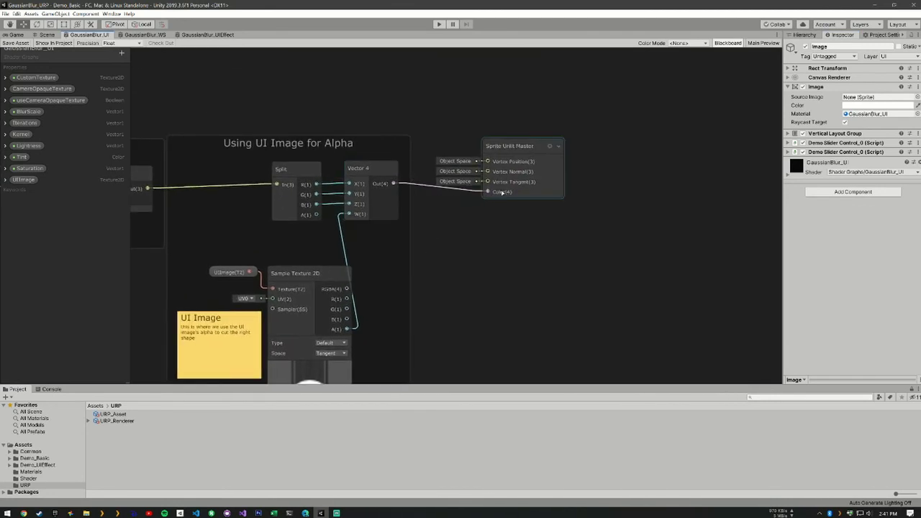